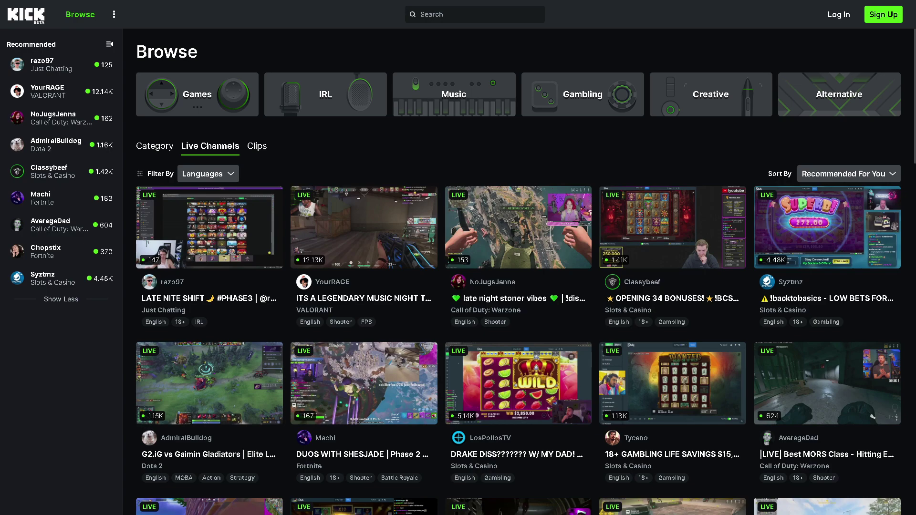
# Open Kick's log-in dialog from the Browse page's top bar.
pyautogui.click(835, 17)
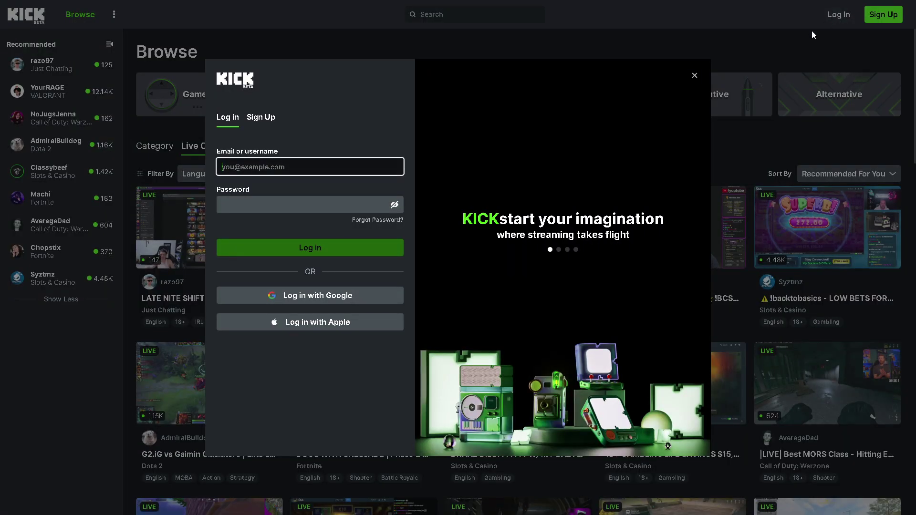
# Switch the log-in dialog to Sign Up and scroll down through the account form.
pyautogui.click(262, 121)
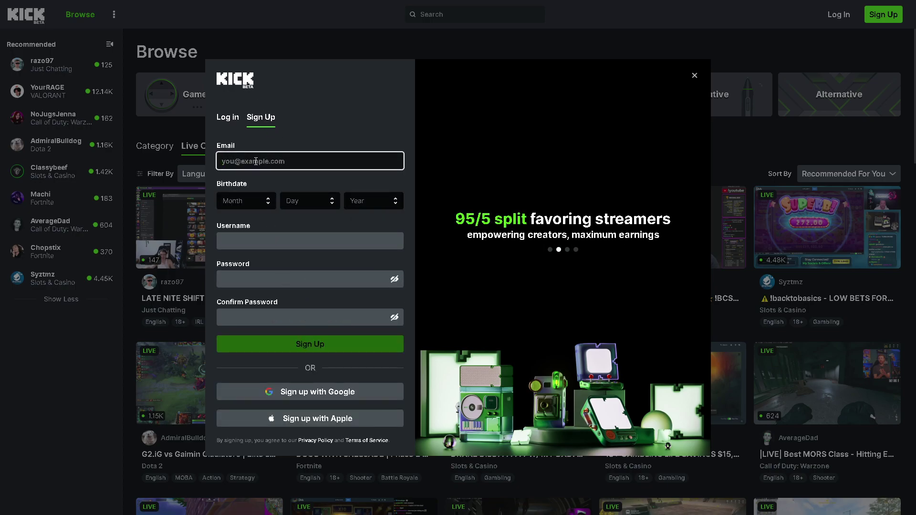
pyautogui.scroll(-1, 280, 378)
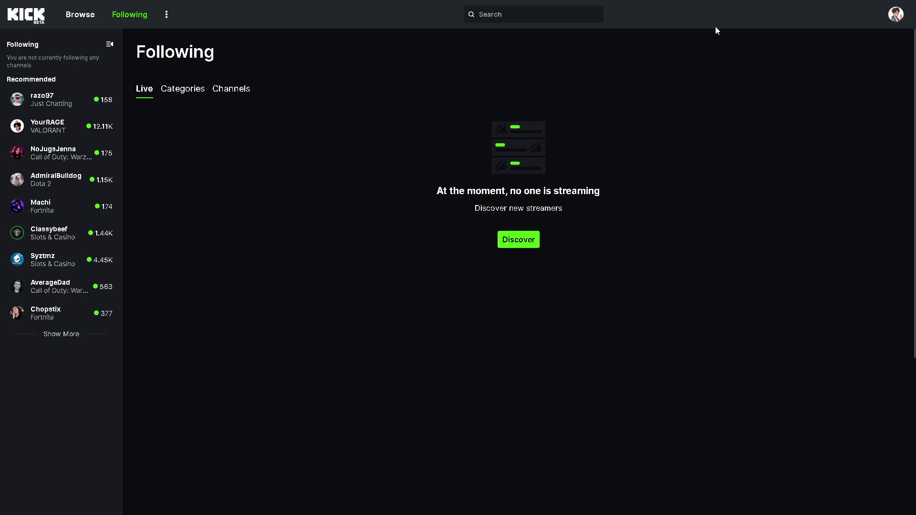
# Open the avatar menu at top right to reach the Creator Dashboard.
pyautogui.click(896, 22)
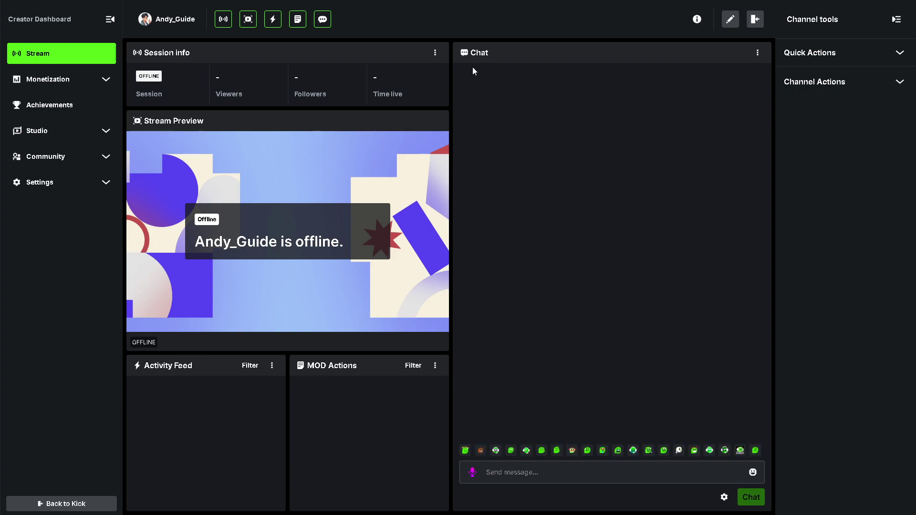
# Post 'How To Change Stream Title On Kick.' in the dashboard chat and expand Quick Actions.
pyautogui.click(515, 472)
pyautogui.click(510, 472)
pyautogui.write('How To Change Stream Title On Kick')
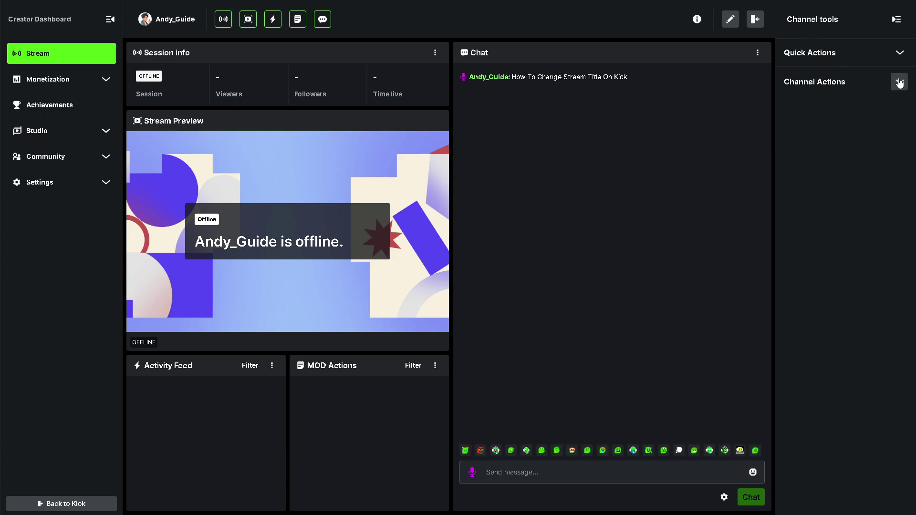
pyautogui.click(899, 52)
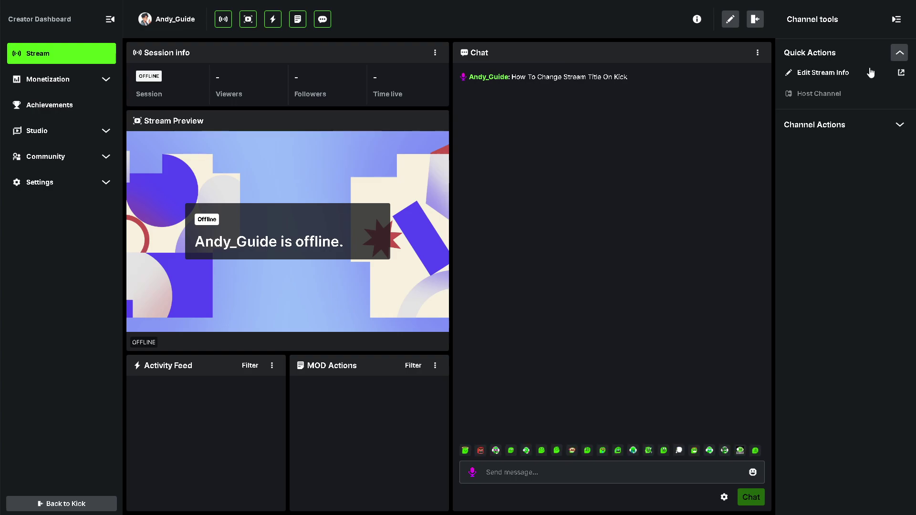
# Open Edit Stream Info and paste 'How To Change Stream Title On Kick' as the title.
pyautogui.click(836, 79)
pyautogui.click(410, 172)
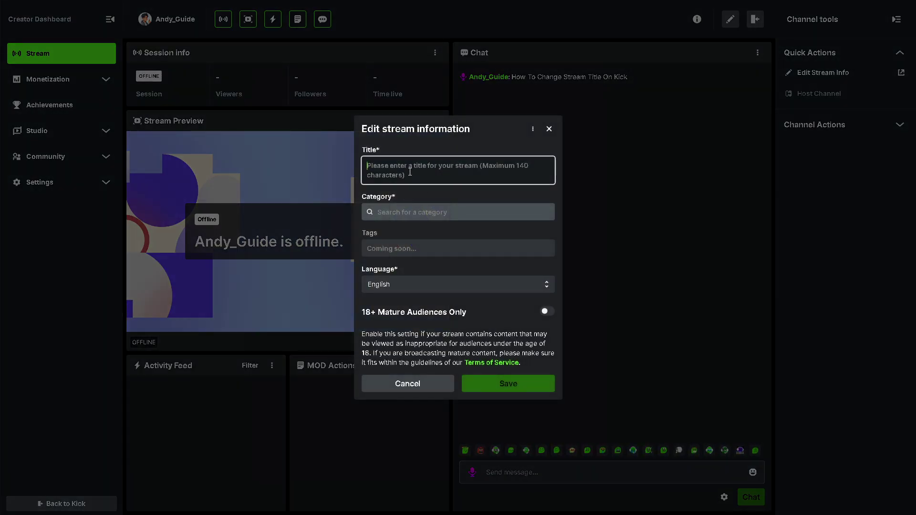
pyautogui.write('How To Change Stream Title On Kick')
pyautogui.click(420, 211)
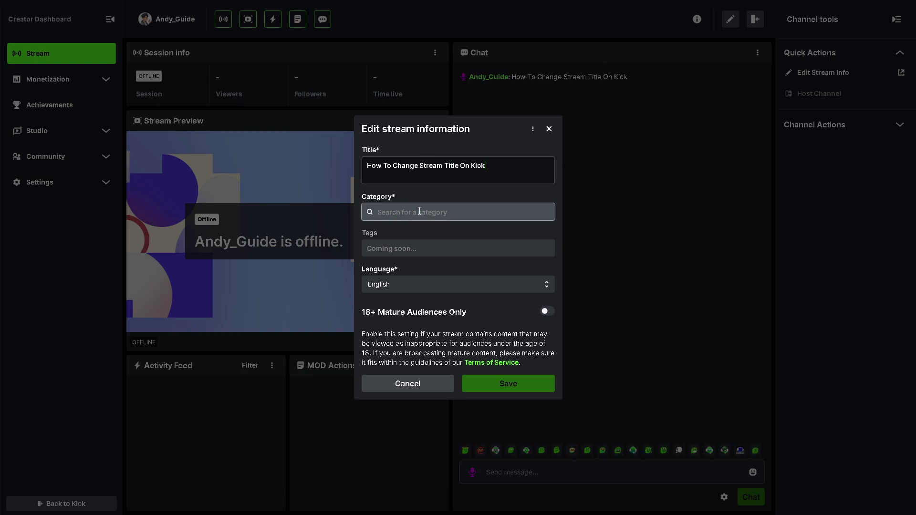
pyautogui.click(451, 171)
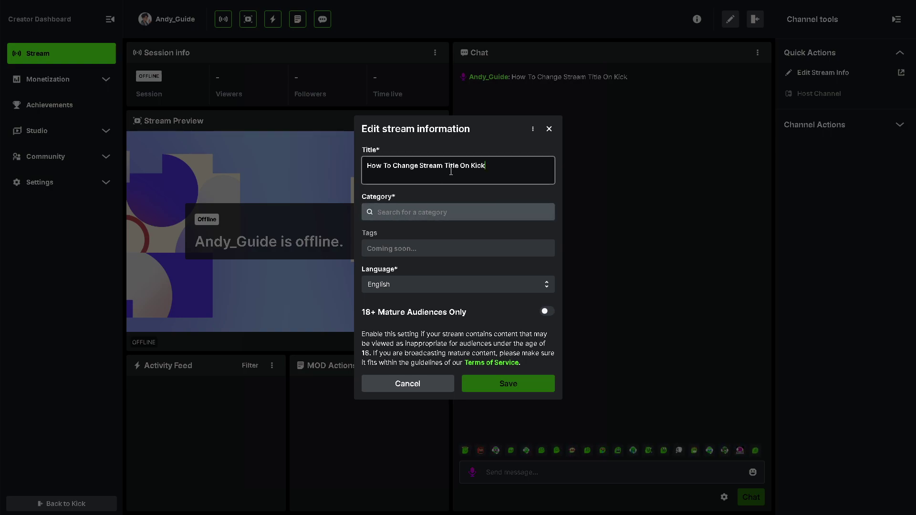
pyautogui.click(448, 213)
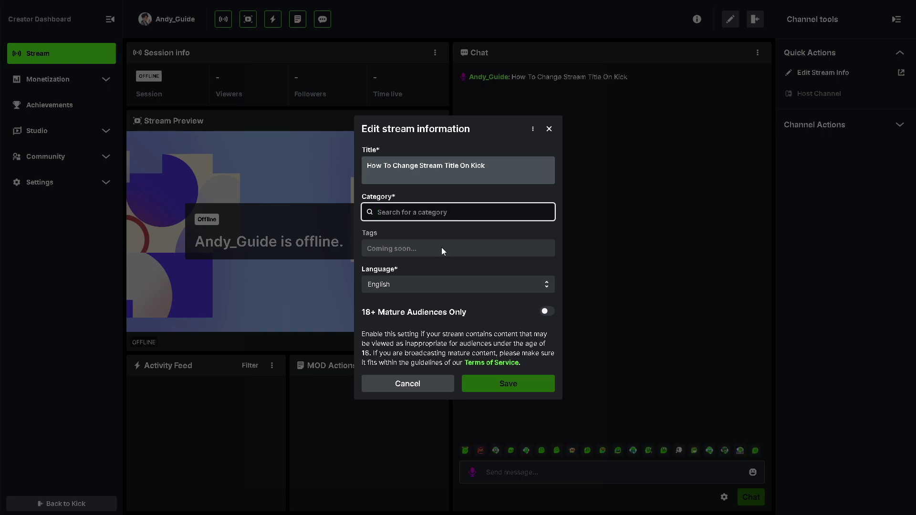
pyautogui.click(441, 286)
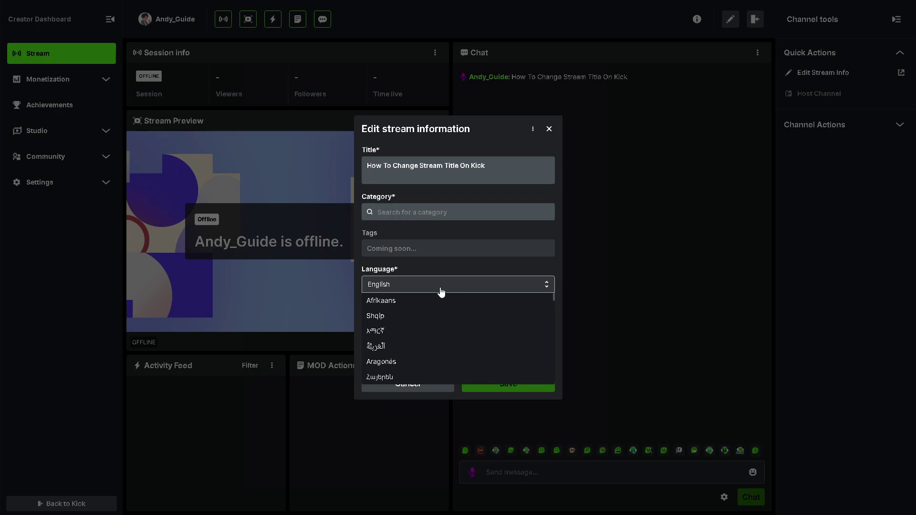
pyautogui.scroll(-1, 441, 313)
pyautogui.scroll(-1, 442, 313)
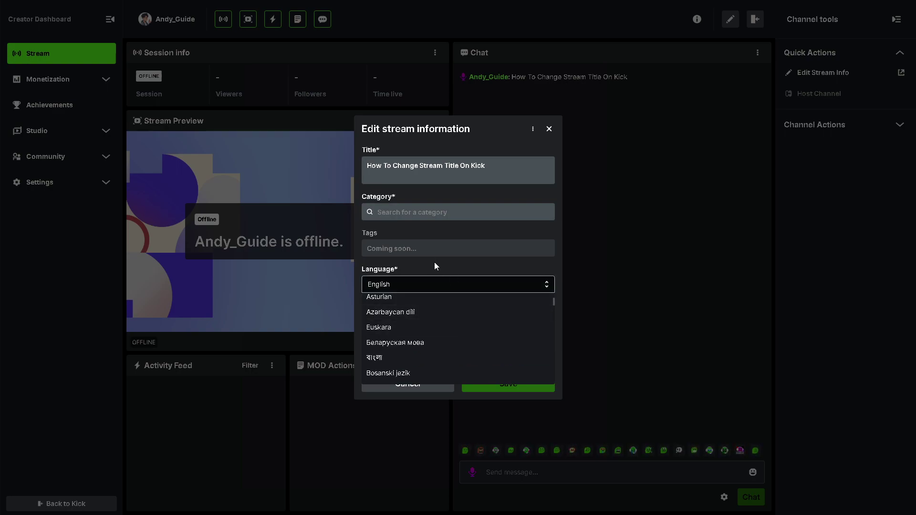
pyautogui.scroll(2, 460, 331)
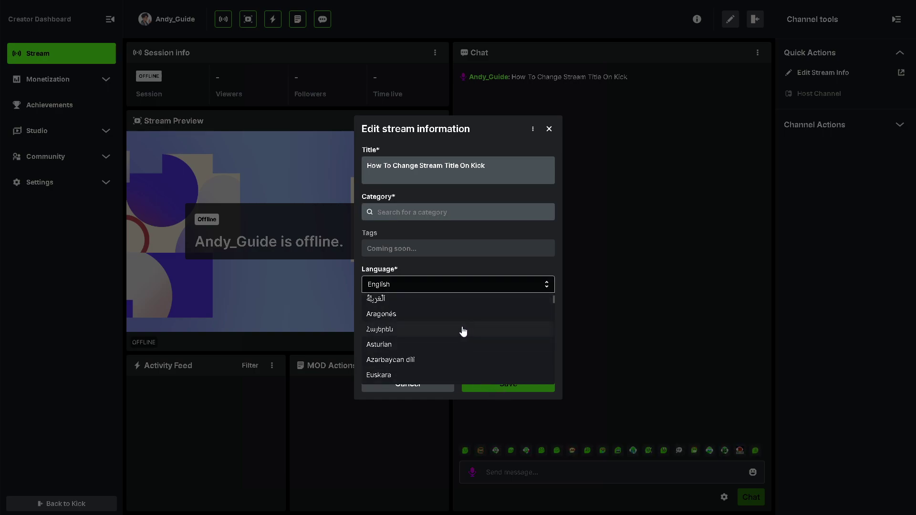
pyautogui.scroll(-8, 411, 323)
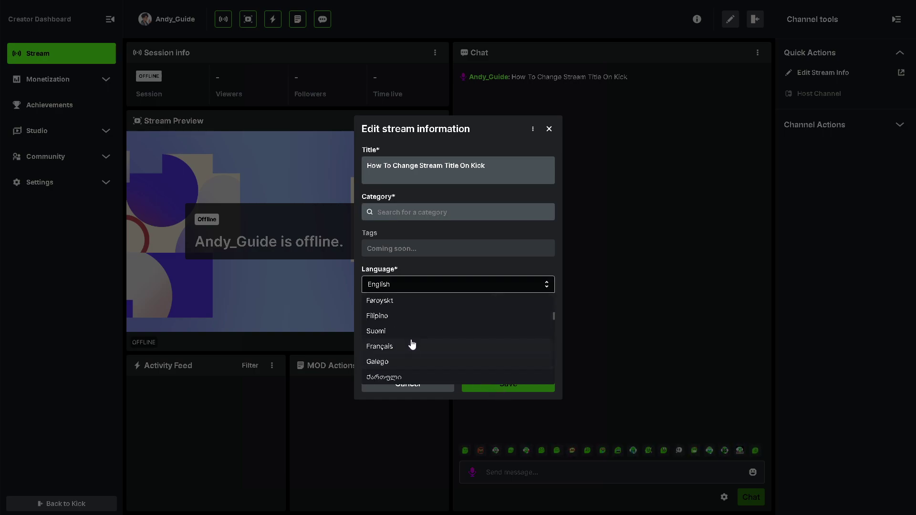
pyautogui.scroll(-3, 407, 321)
pyautogui.scroll(-10, 409, 347)
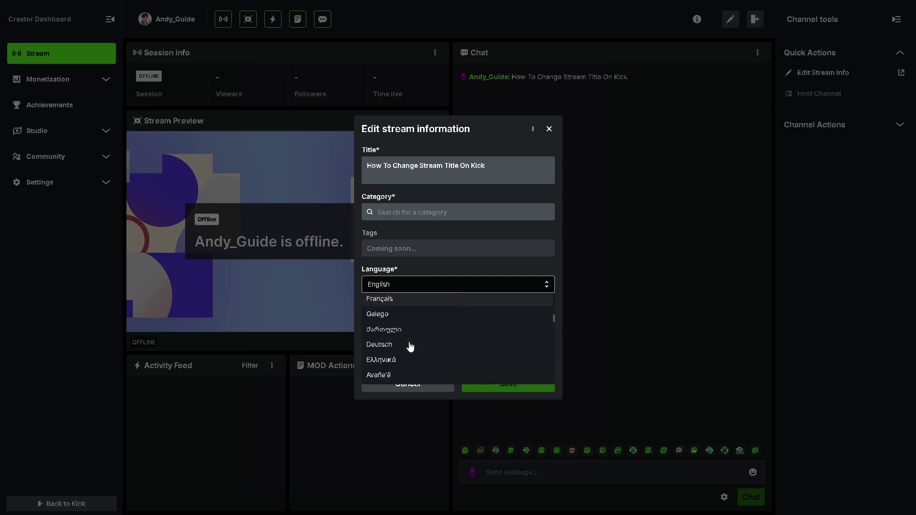
pyautogui.scroll(-12, 410, 344)
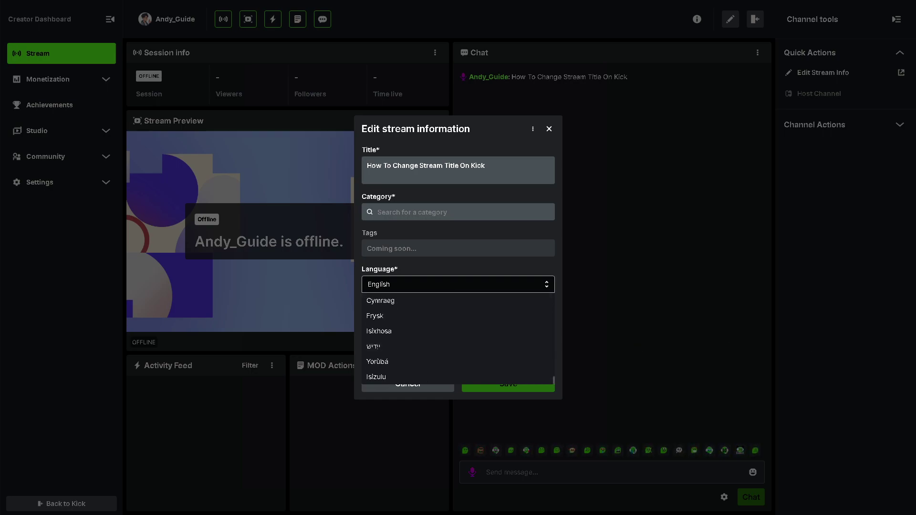
pyautogui.press('Escape')
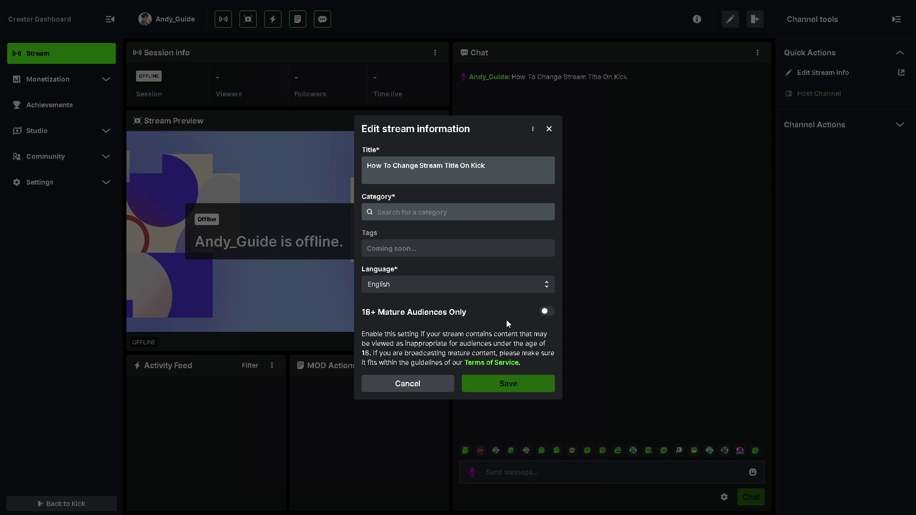
# Switch on 18+ Mature Audiences and change the category from How to Survive 2 to ObsCure.
pyautogui.click(551, 314)
pyautogui.click(446, 212)
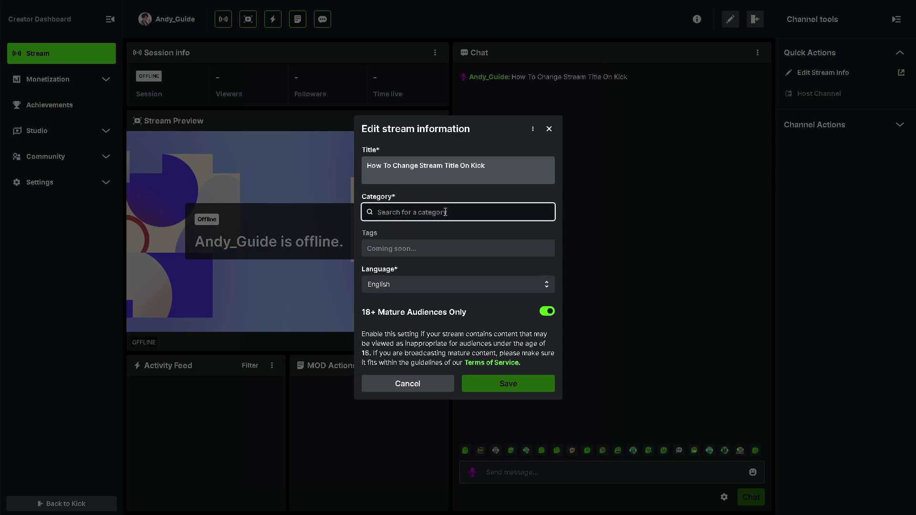
pyautogui.write('How To Change Stream Title On Kick')
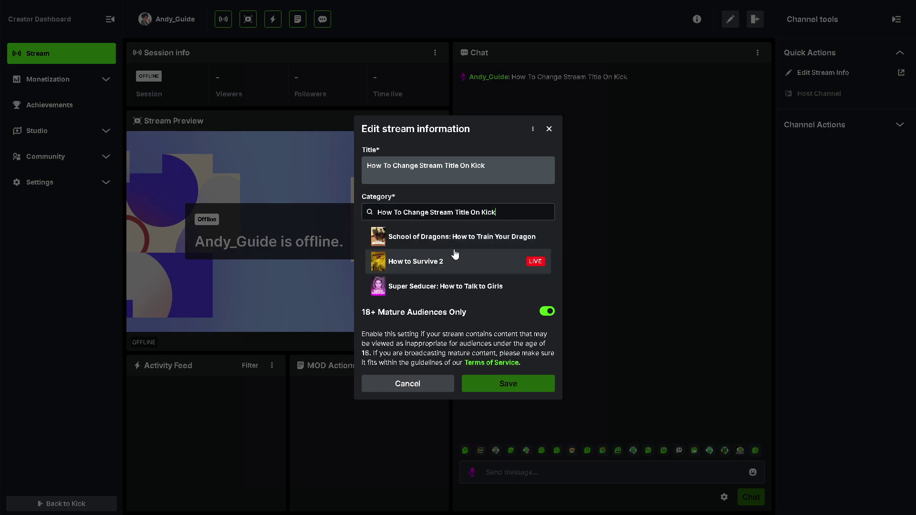
pyautogui.click(454, 258)
pyautogui.click(448, 215)
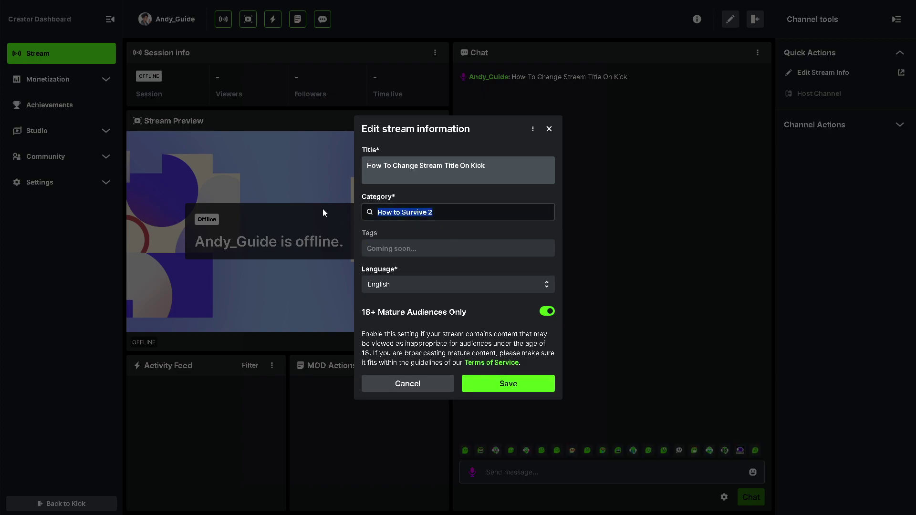
pyautogui.press('BackSpace')
pyautogui.write('OBS')
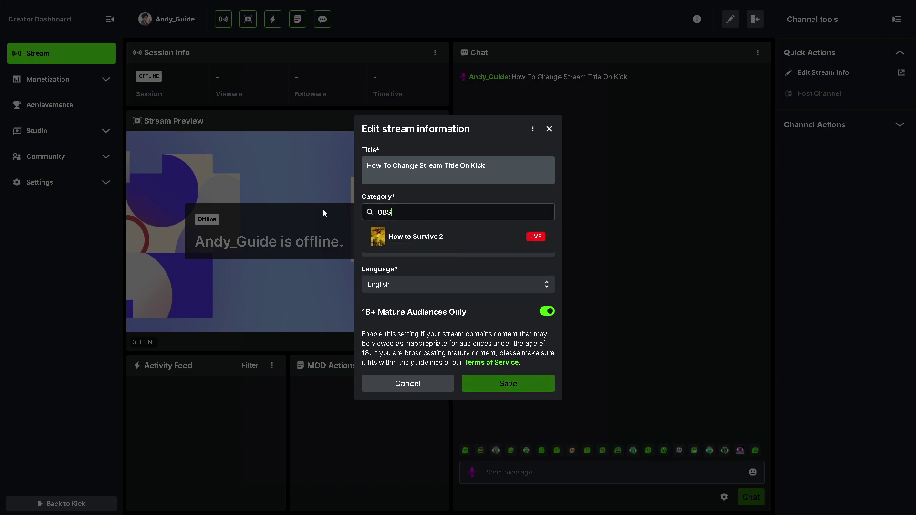
pyautogui.click(409, 287)
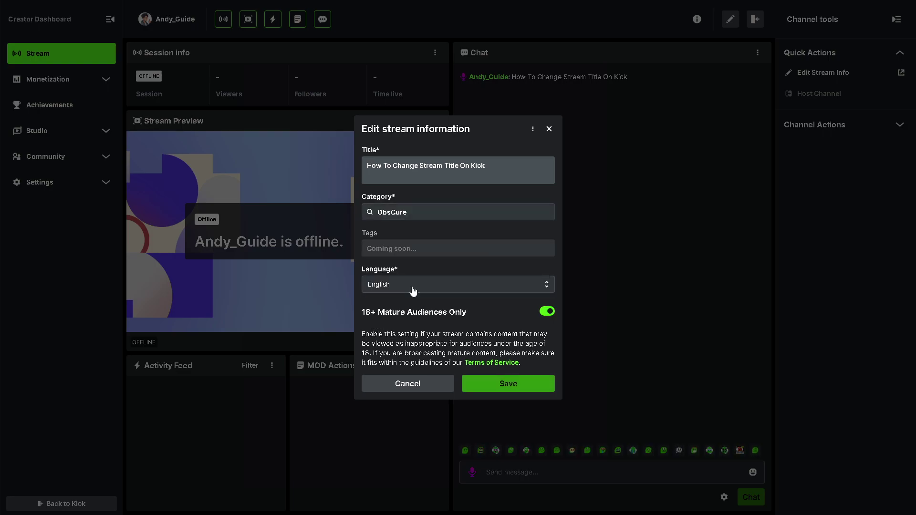
# Save the edited stream information and close the dialog.
pyautogui.click(494, 386)
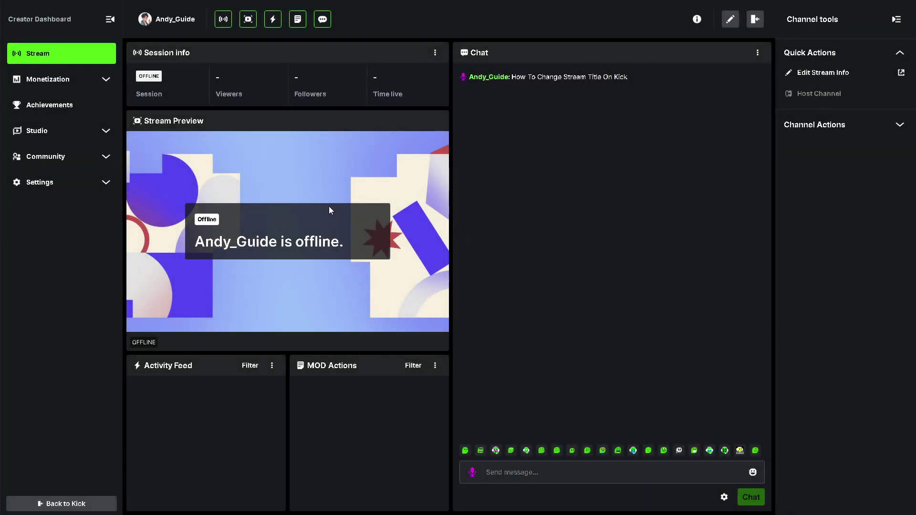